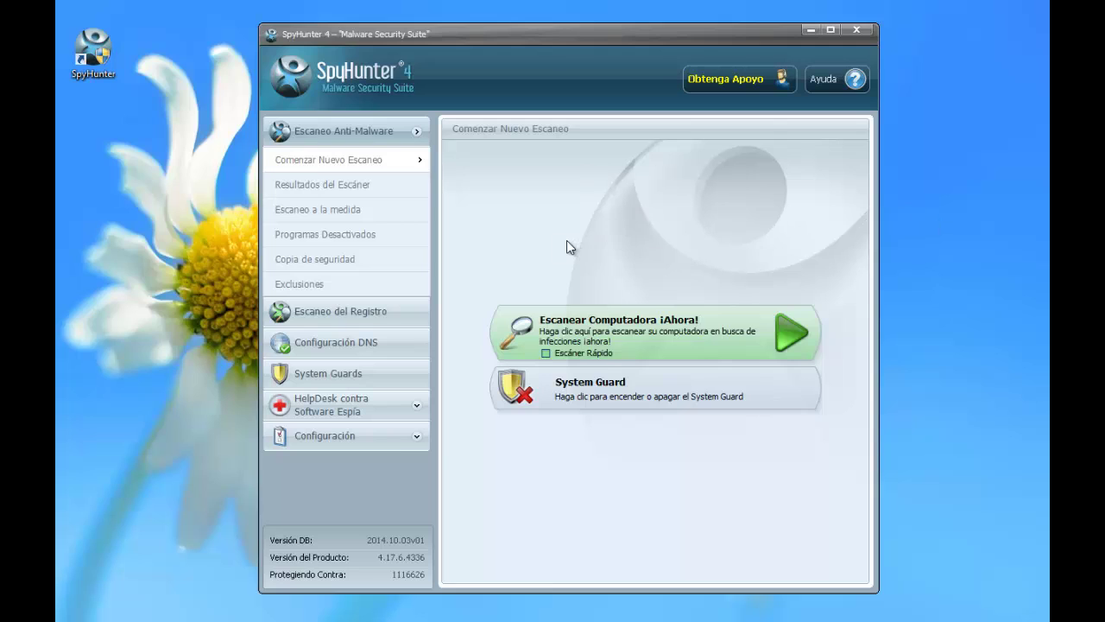
Step: Open the custom scan configuration, include Archivos in the scan types, and deselect every drive except C:
click(335, 216)
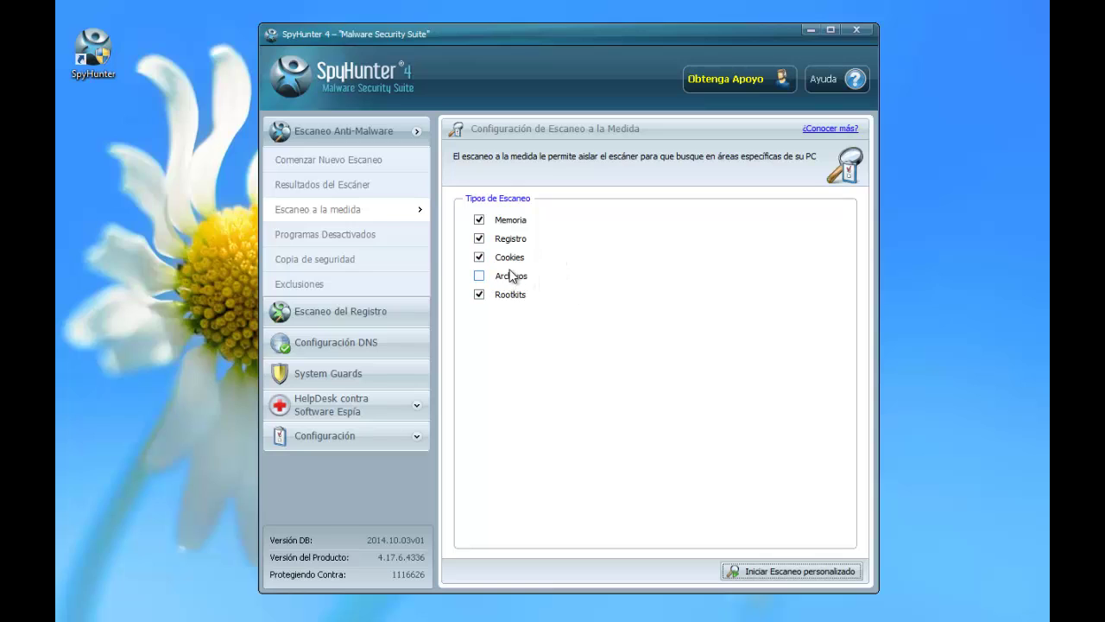
click(479, 278)
click(480, 342)
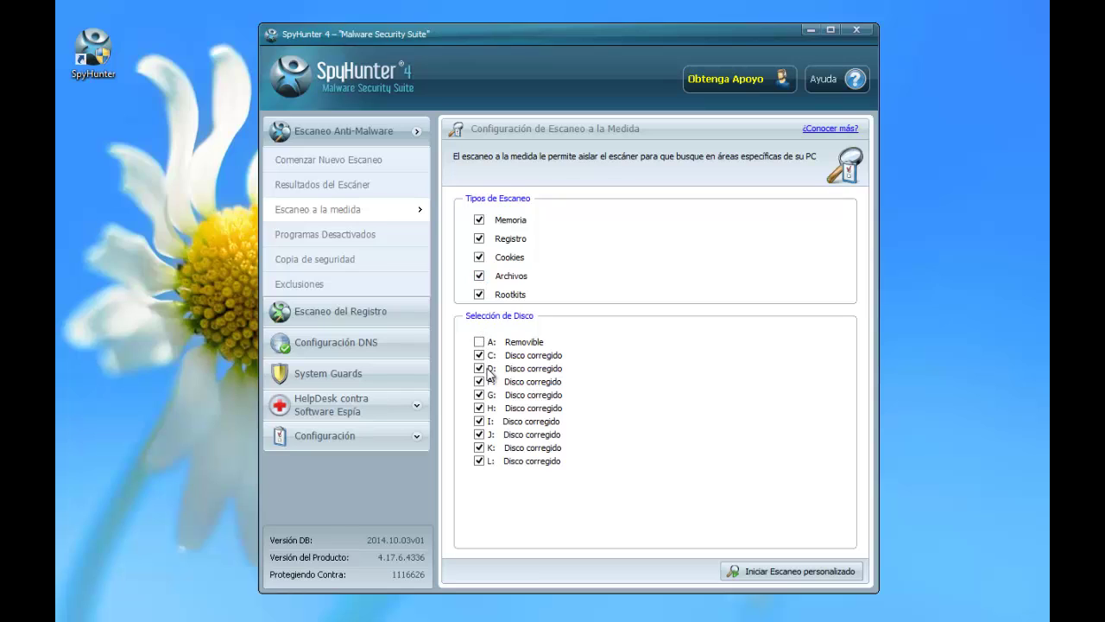
click(479, 368)
click(479, 381)
click(479, 395)
click(479, 408)
click(479, 421)
click(479, 434)
click(479, 447)
click(479, 461)
Step: Exclude Archivos from the scan types and run the custom scan, letting it close Google Chrome so that its cookies are scanned
click(479, 276)
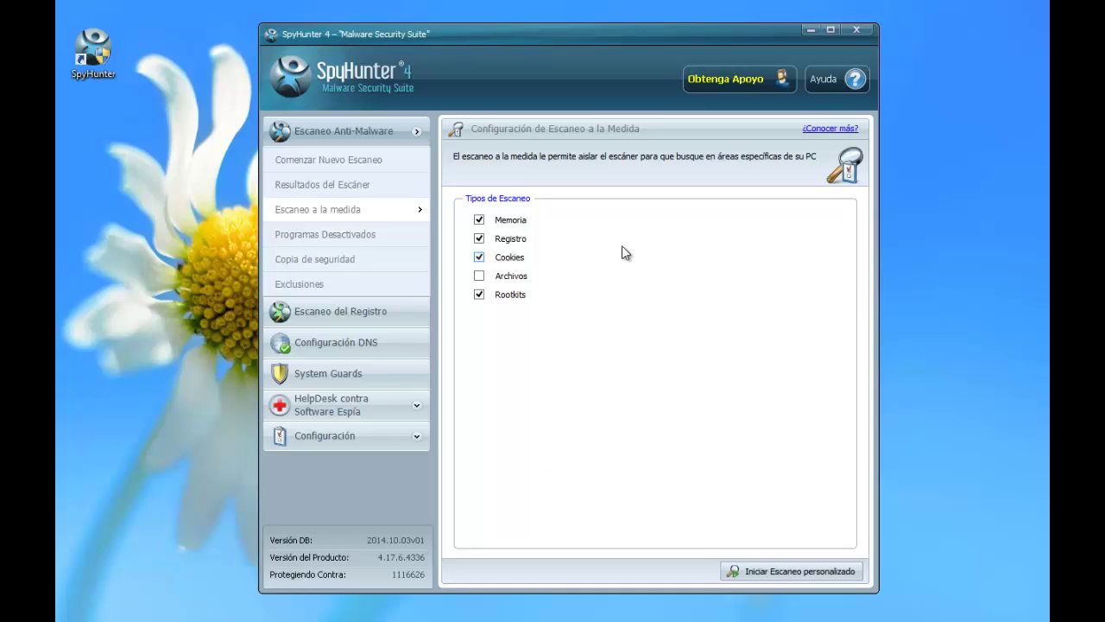
click(779, 572)
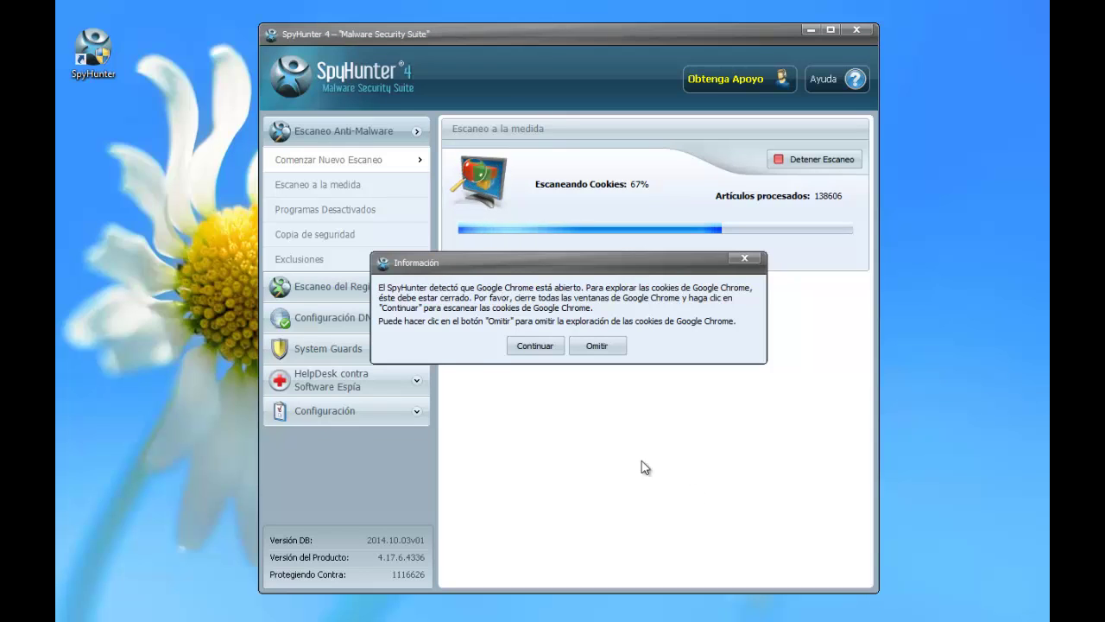
click(550, 345)
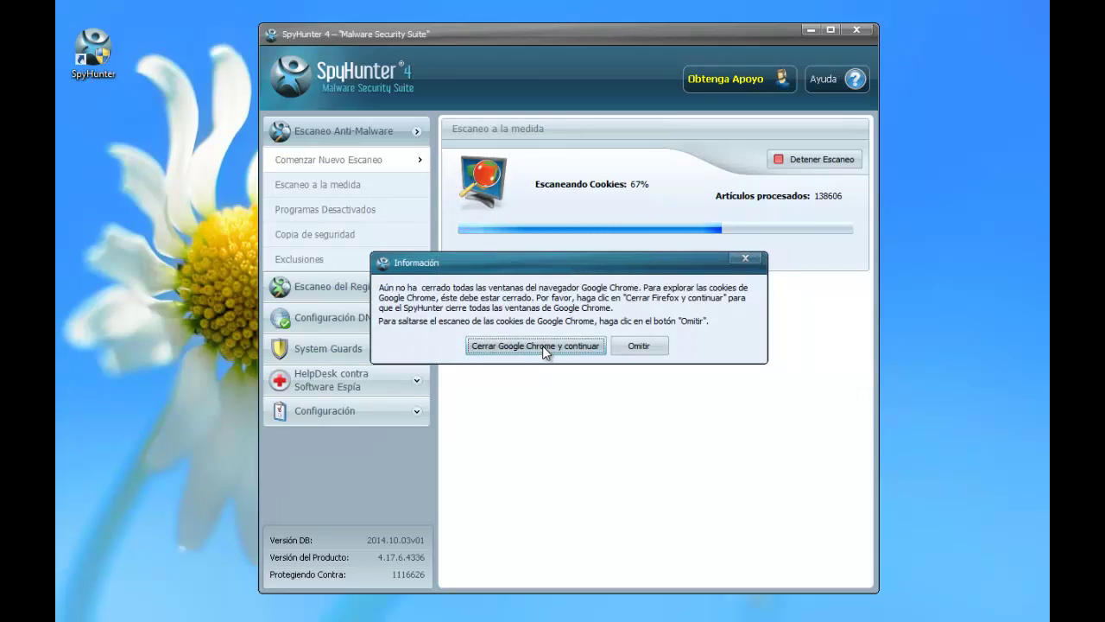
click(542, 346)
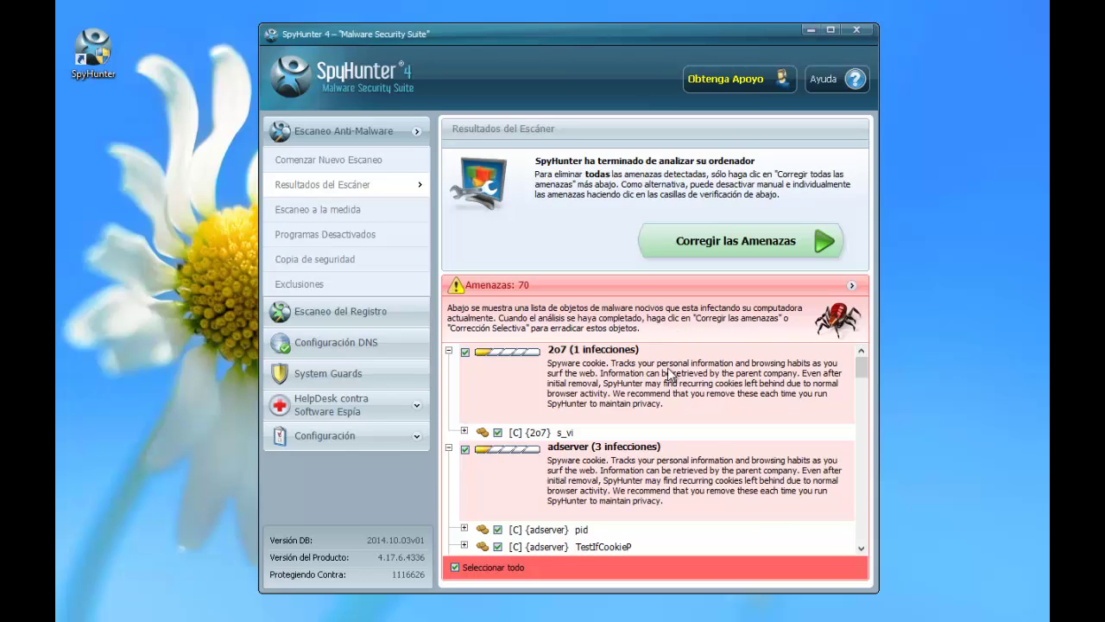
Step: Review the detected threats with all of them selected and fix them
mouse_move(862, 363)
mouse_down()
mouse_move(865, 520)
mouse_move(862, 365)
mouse_up()
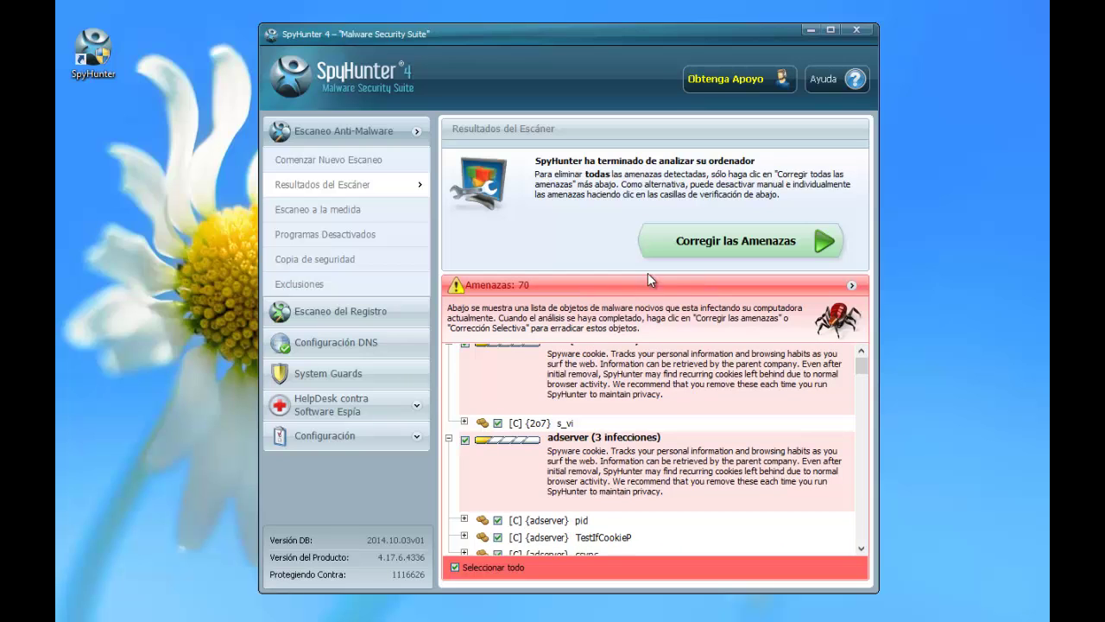
mouse_move(865, 359)
mouse_down()
mouse_move(864, 542)
mouse_move(873, 346)
mouse_up()
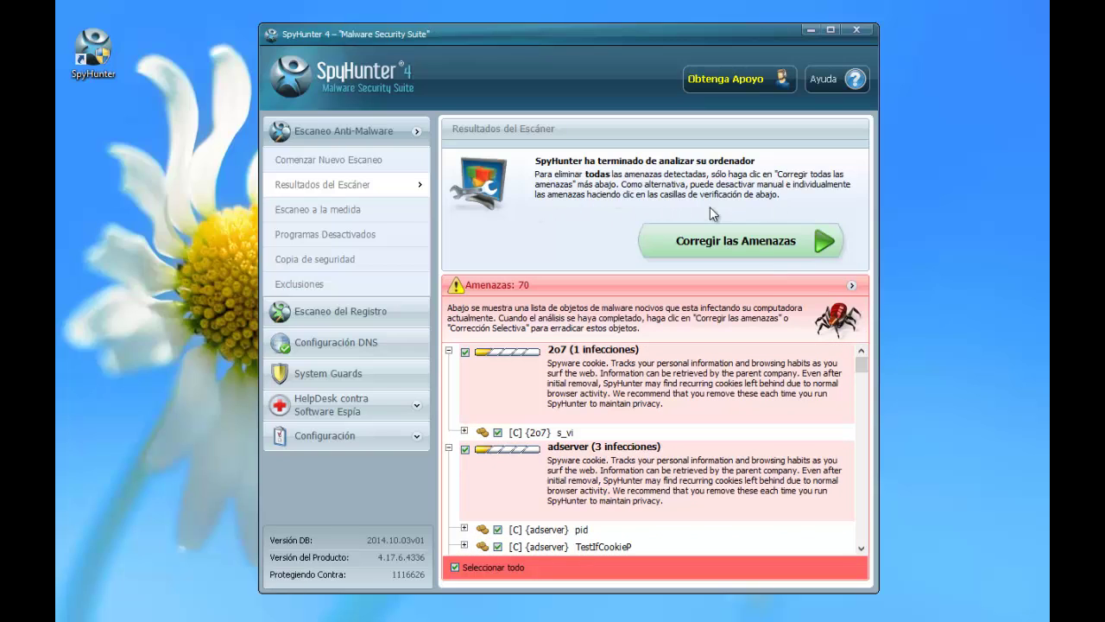
click(748, 241)
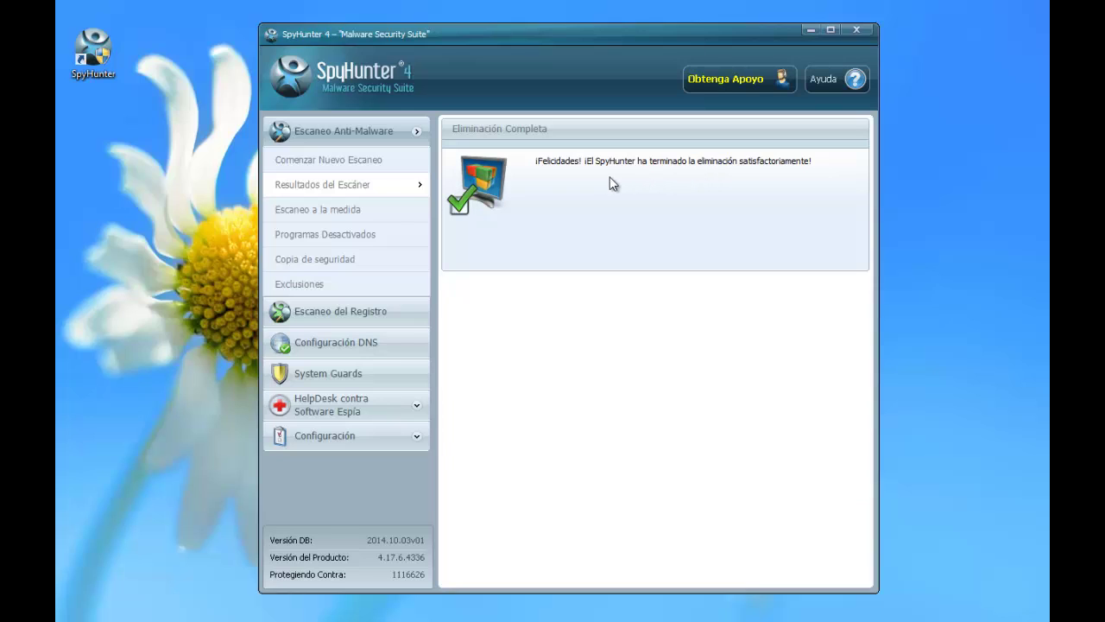
Step: Look through the disabled programs, the backup copies, the exclusions and the DNS configuration
click(344, 242)
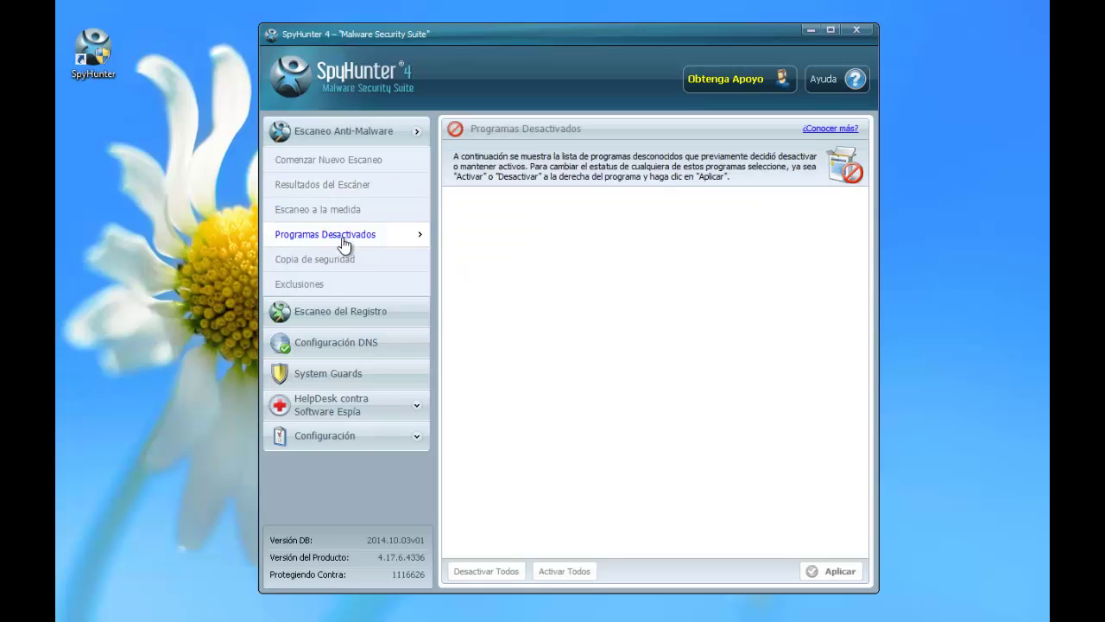
click(337, 267)
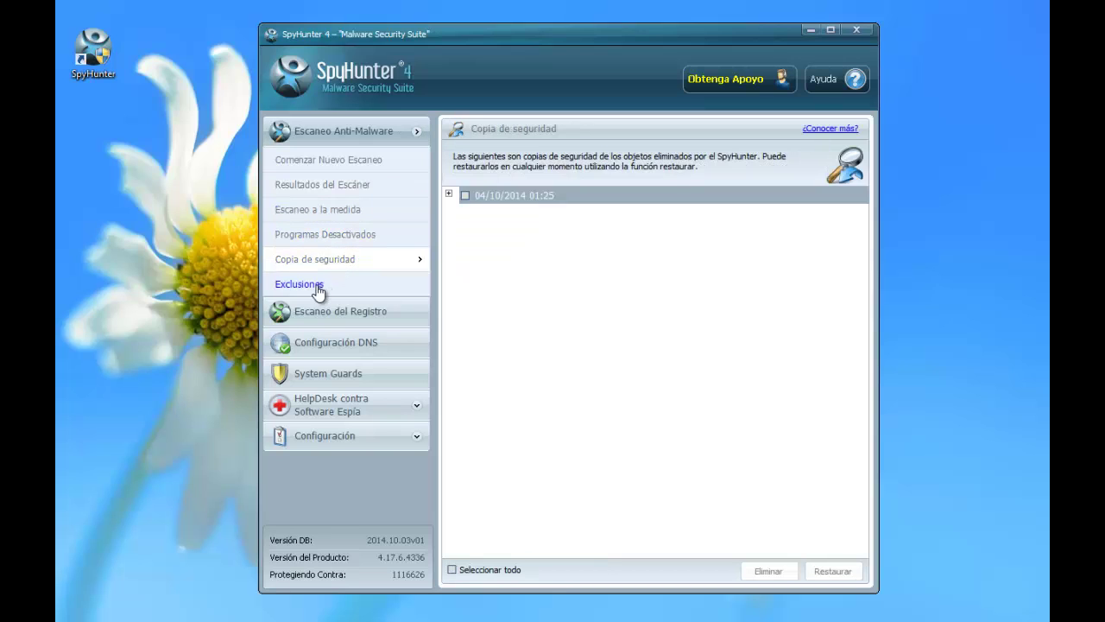
click(317, 289)
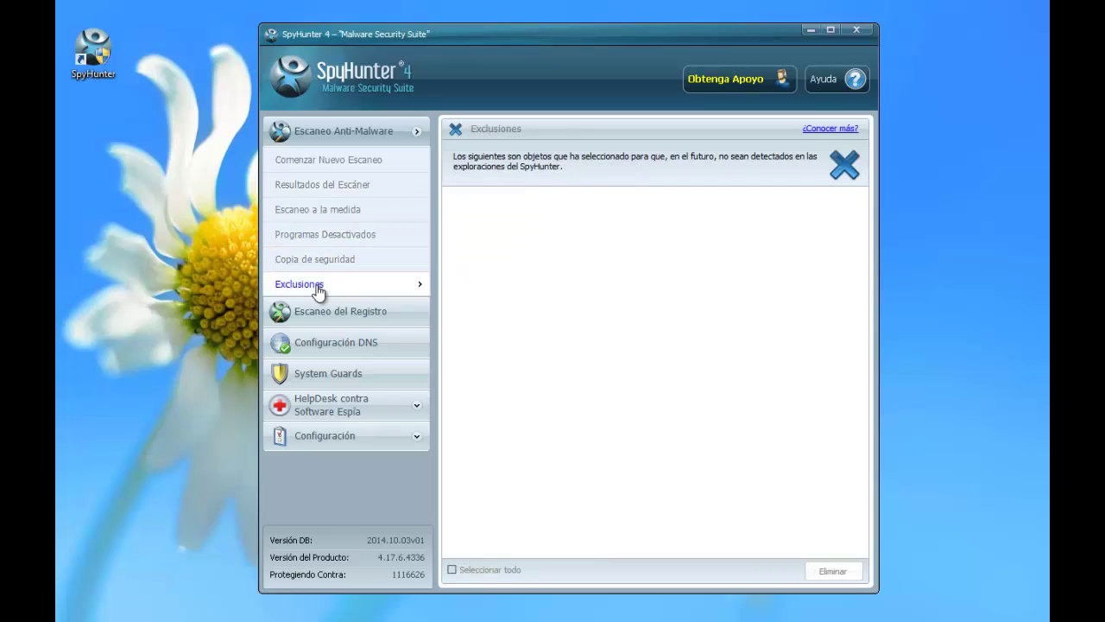
click(340, 343)
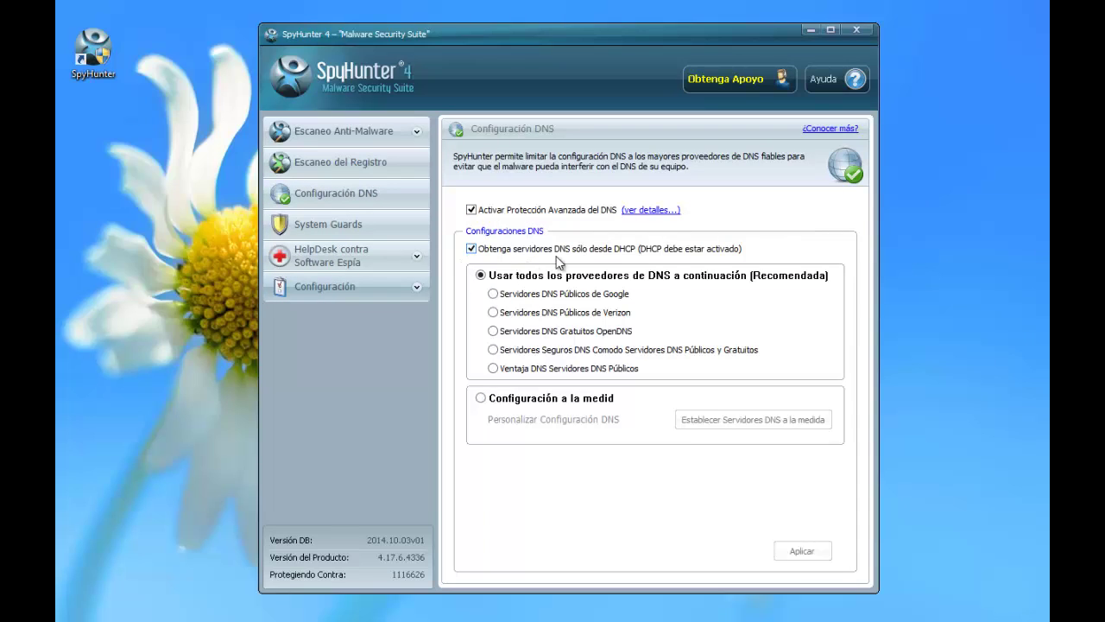
Step: Examine the System Guards entries under Malware y Elementos Amenazantes, Elementos Seguros and Elementos Agregados por el Usuario
click(328, 226)
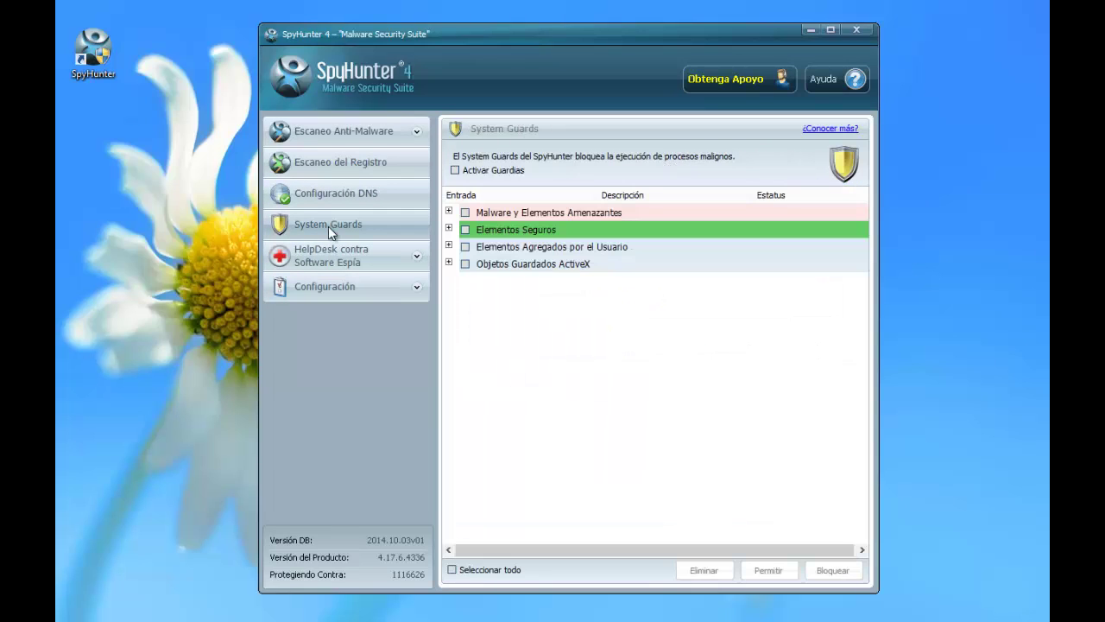
click(449, 211)
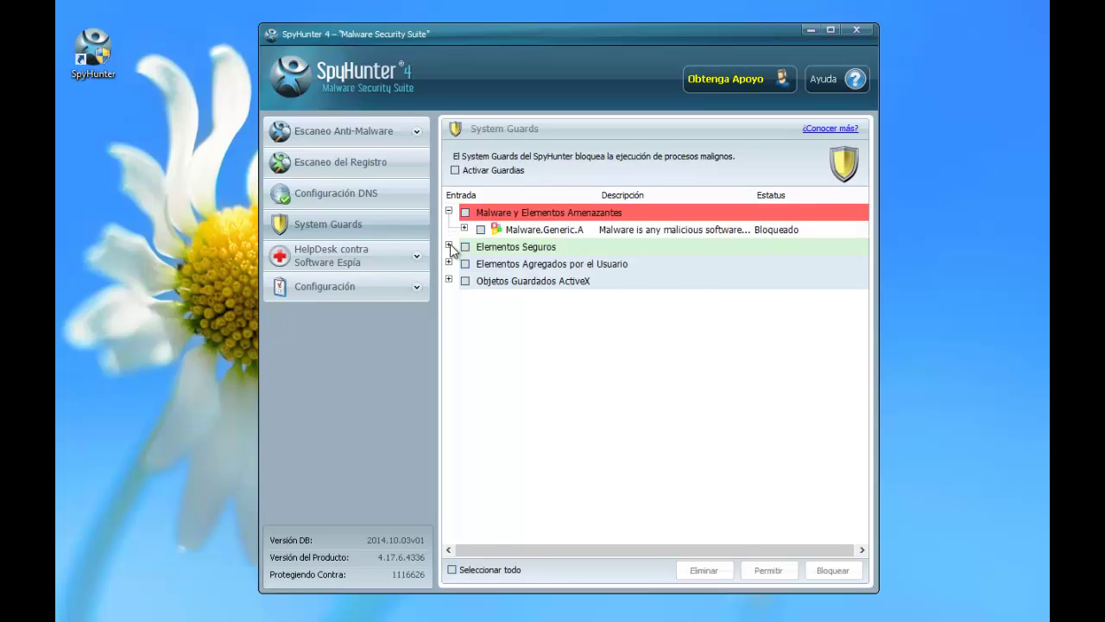
click(449, 246)
click(449, 246)
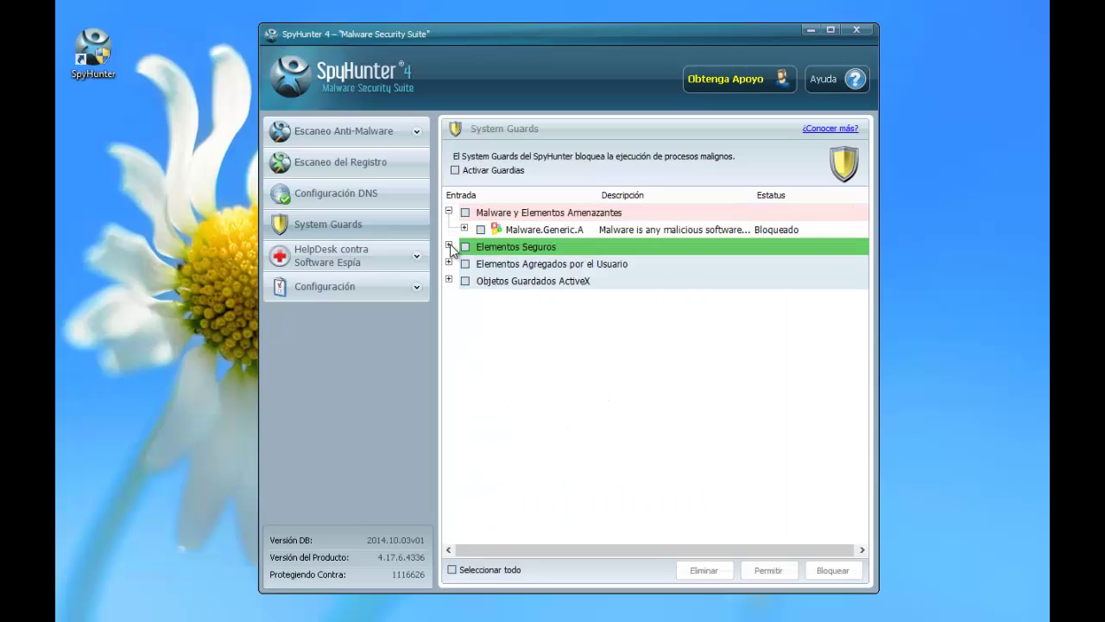
click(449, 246)
scroll(549, 421, down, 1)
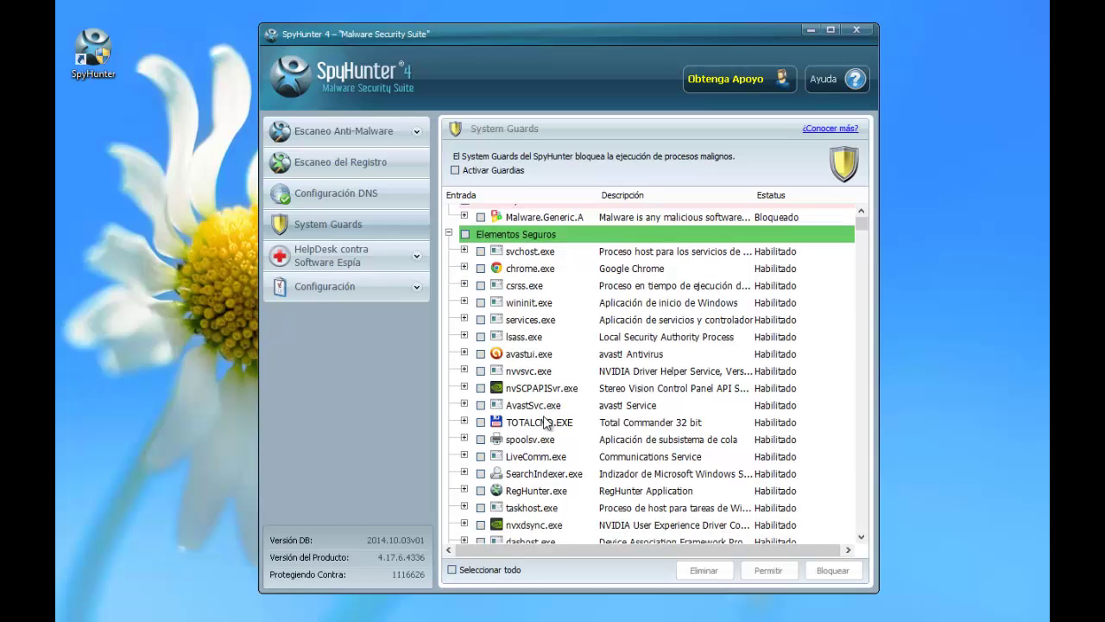
scroll(549, 421, up, 1)
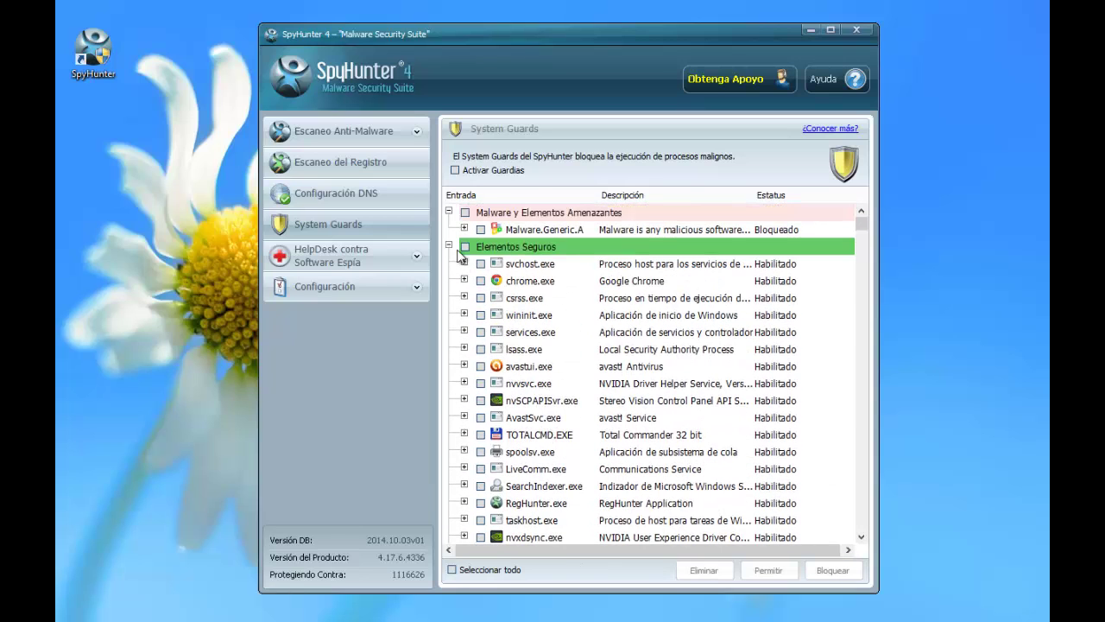
click(448, 246)
click(449, 264)
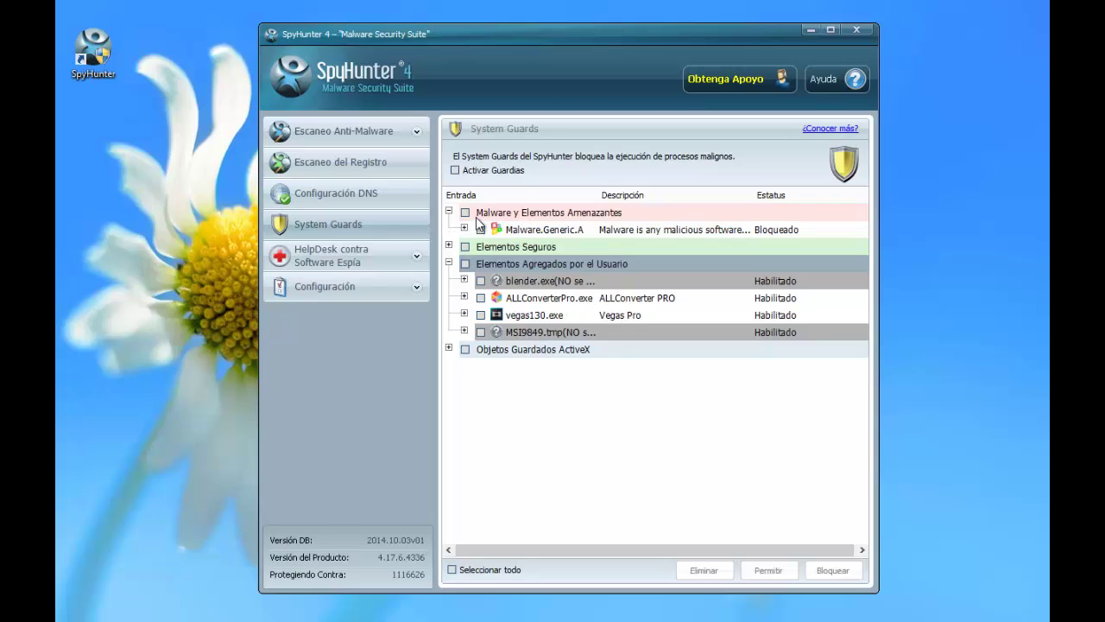
Step: Allow the Malware.Generic.A entry in the System Guards list
click(582, 231)
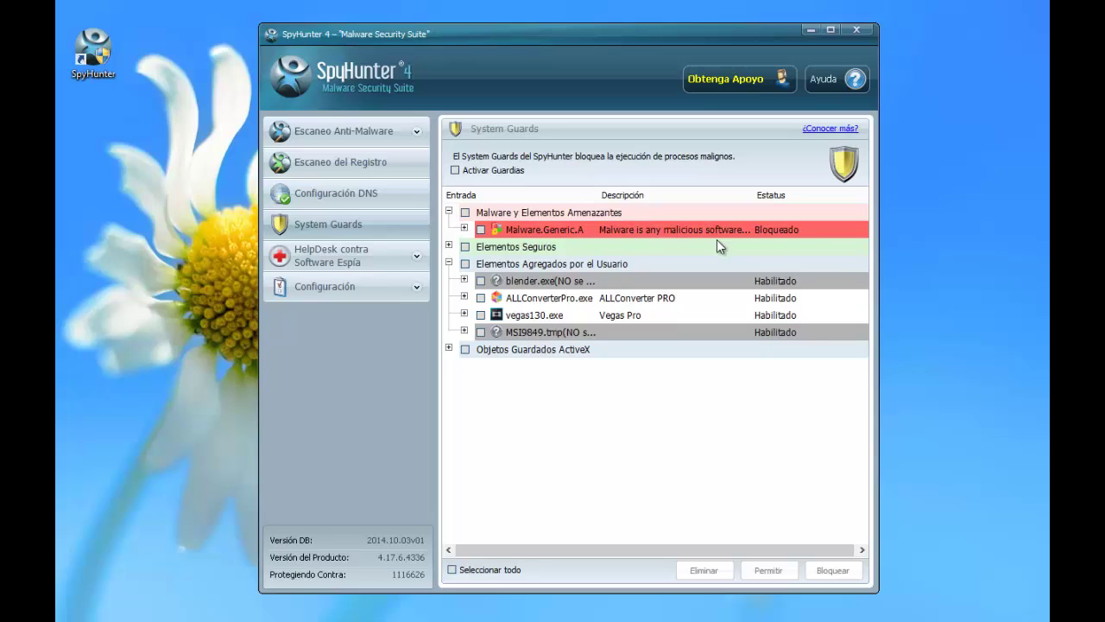
click(481, 230)
click(764, 571)
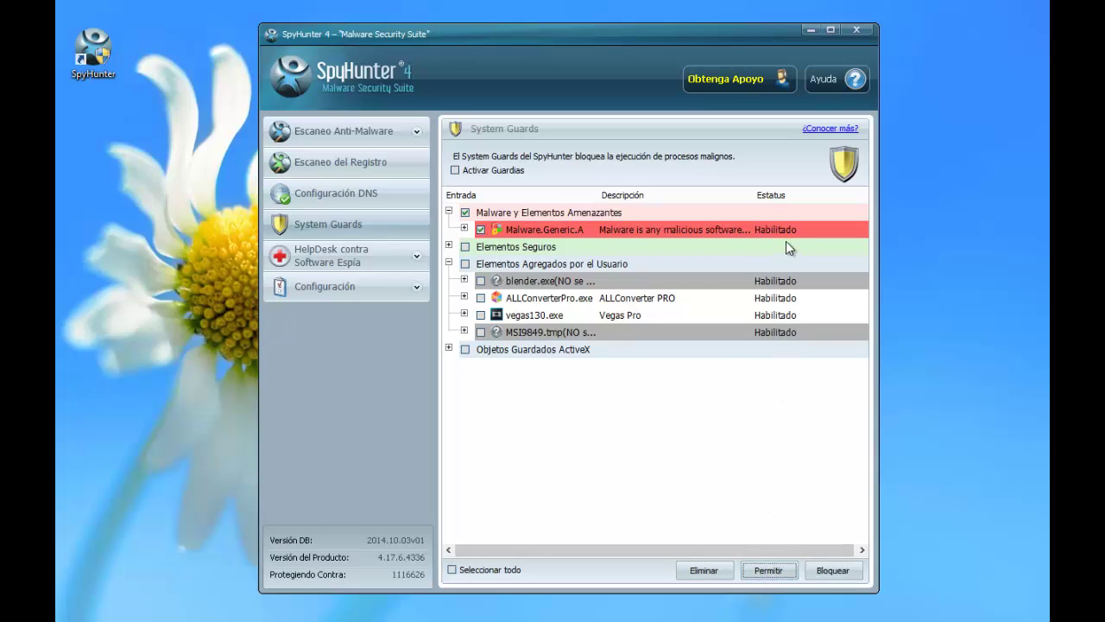
Step: Block the Malware.Generic.A entry again and activate the System Guards
click(481, 230)
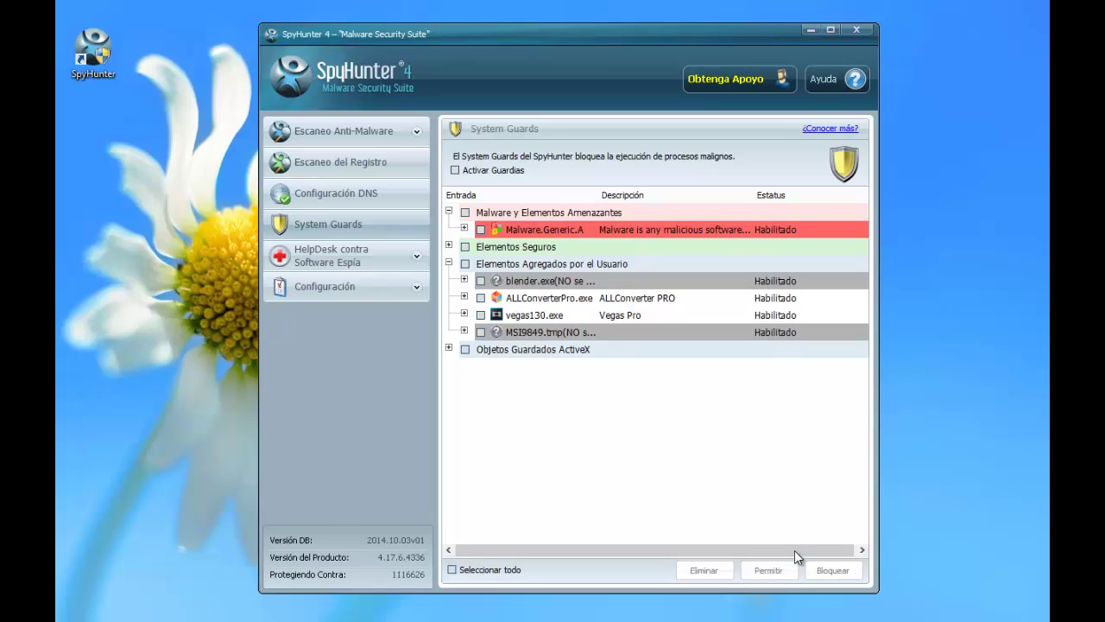
click(481, 230)
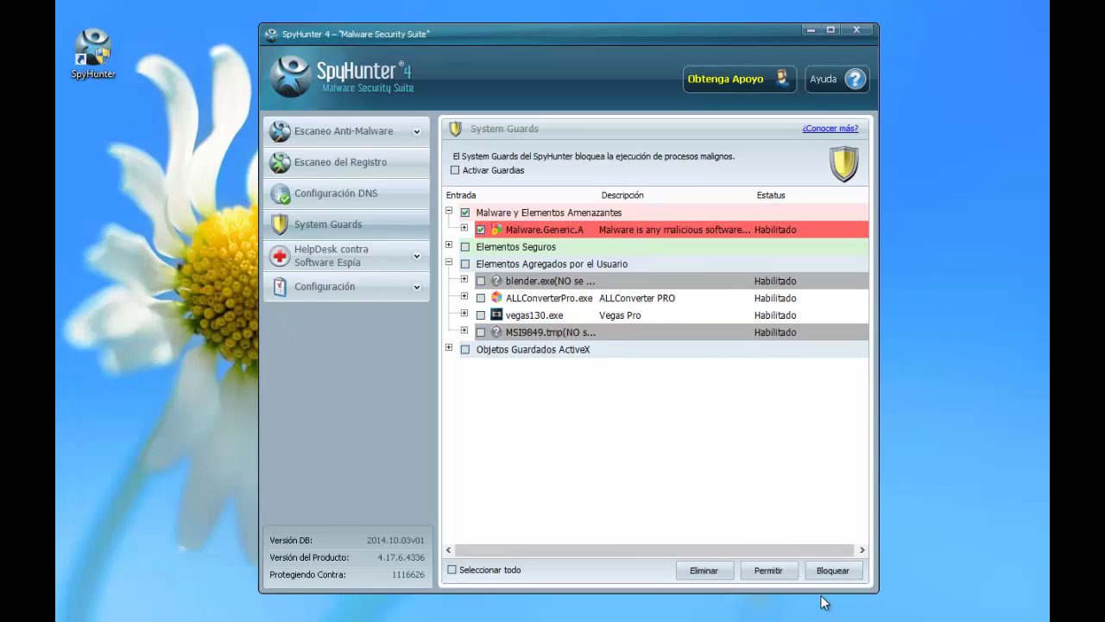
click(834, 569)
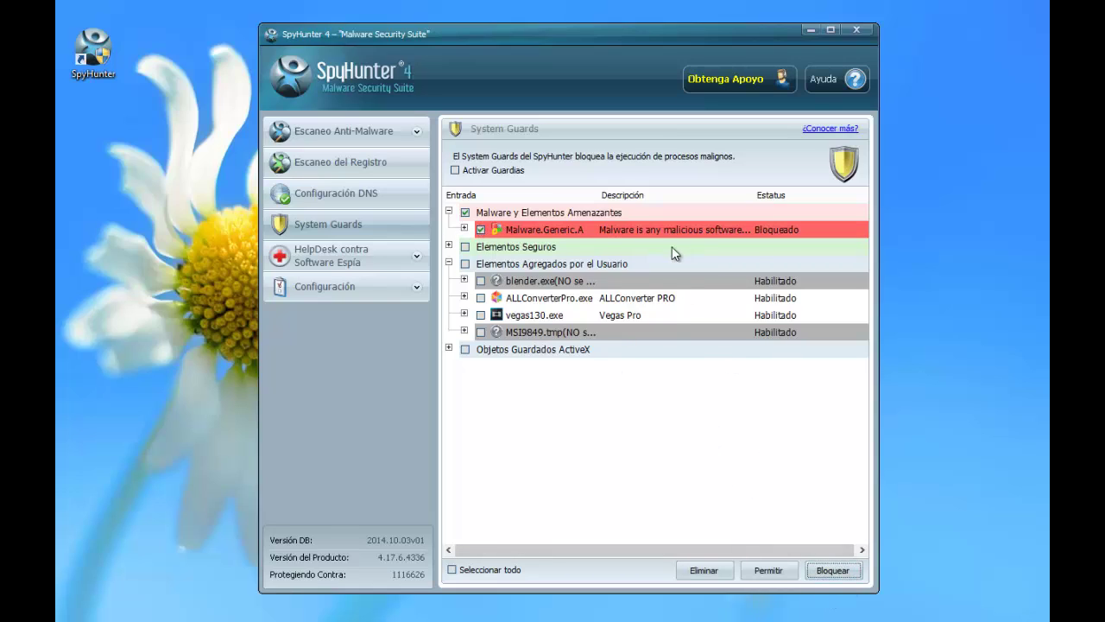
click(456, 171)
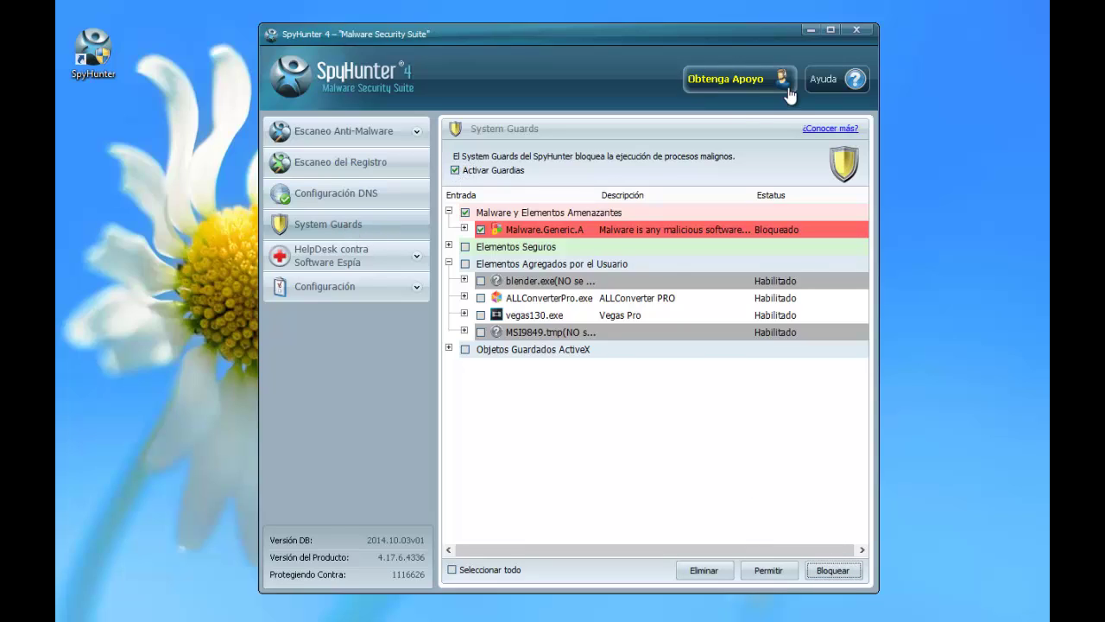
Step: Open HelpDesk contra Software Espía to view its support options
click(342, 265)
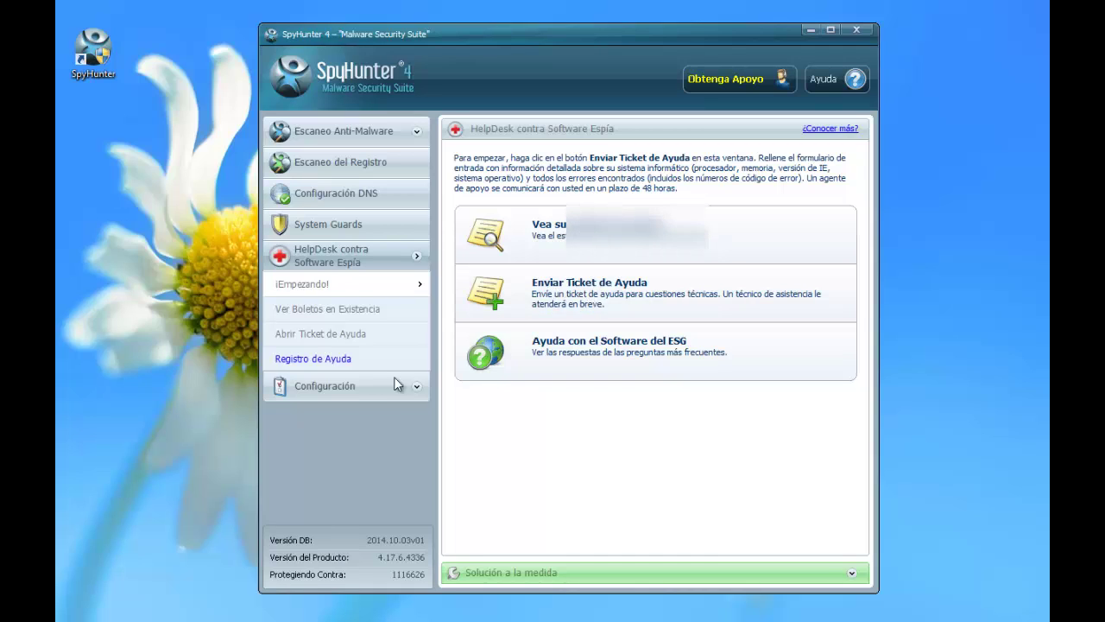
Step: Review the general configuration options and enable "Iniciar el escáner del SpyHunter al inicio del programa"
click(334, 386)
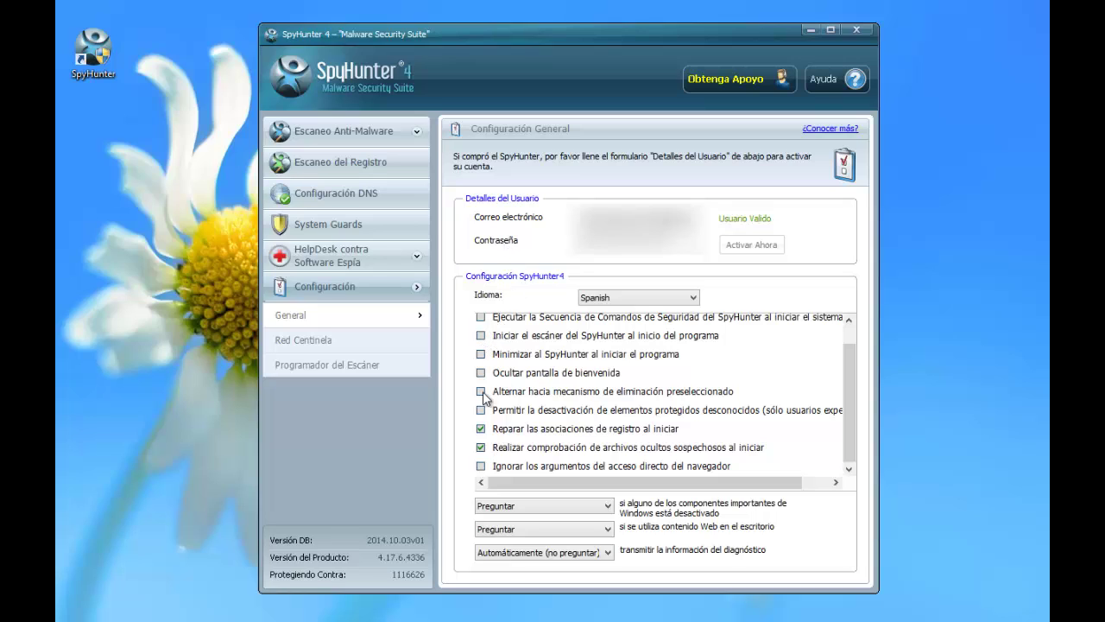
drag(850, 370, 857, 334)
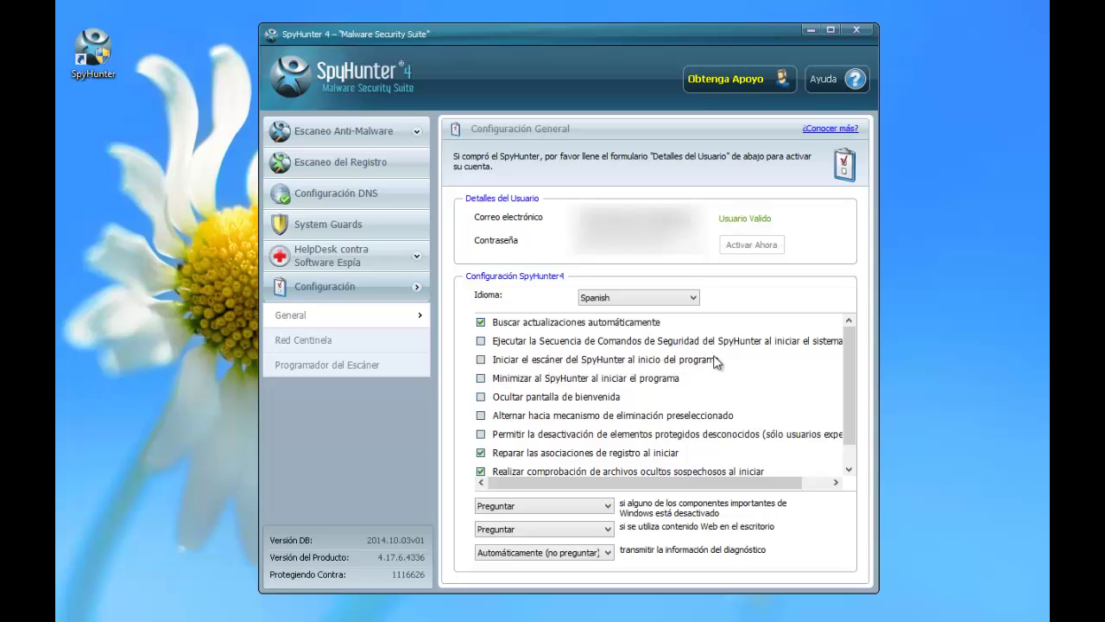
drag(844, 343, 863, 401)
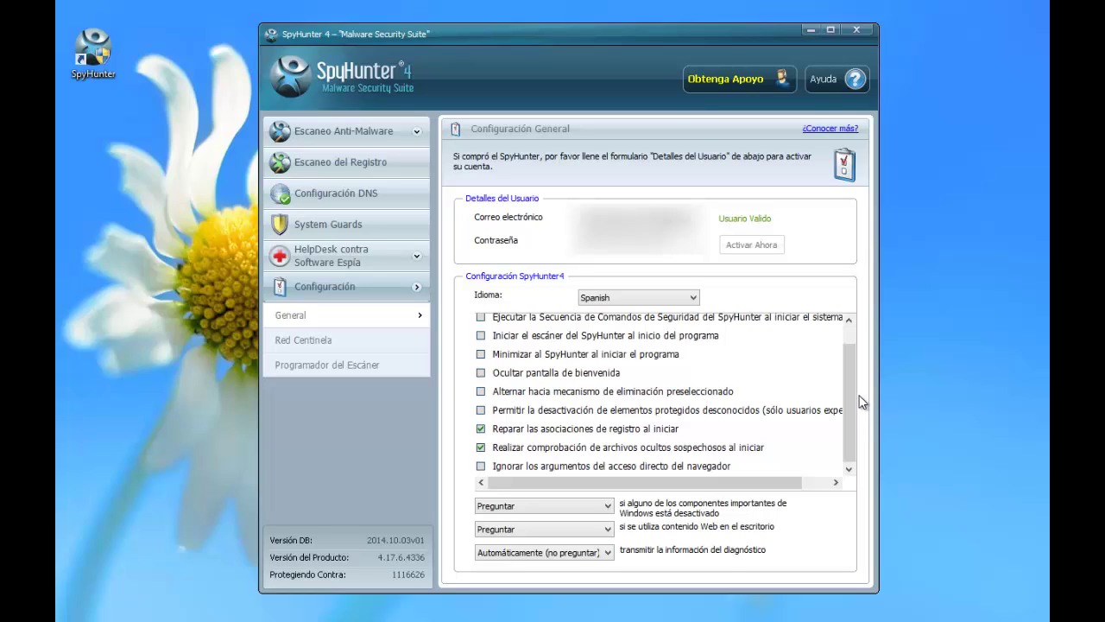
click(481, 335)
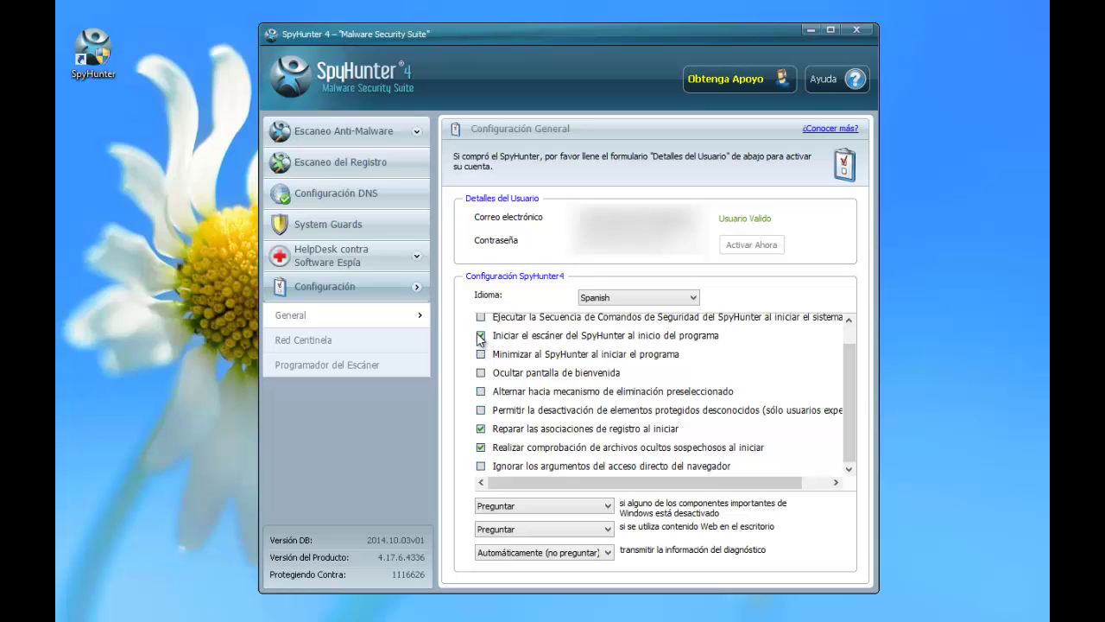